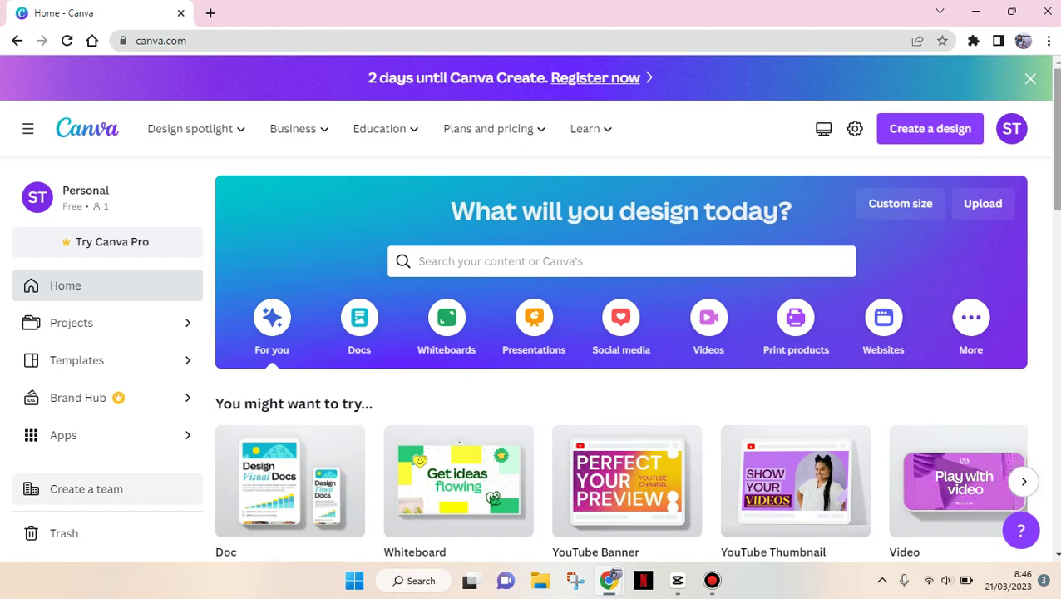
Close the purple '2 days until Canva Create' banner on the Canva home page
click(1029, 80)
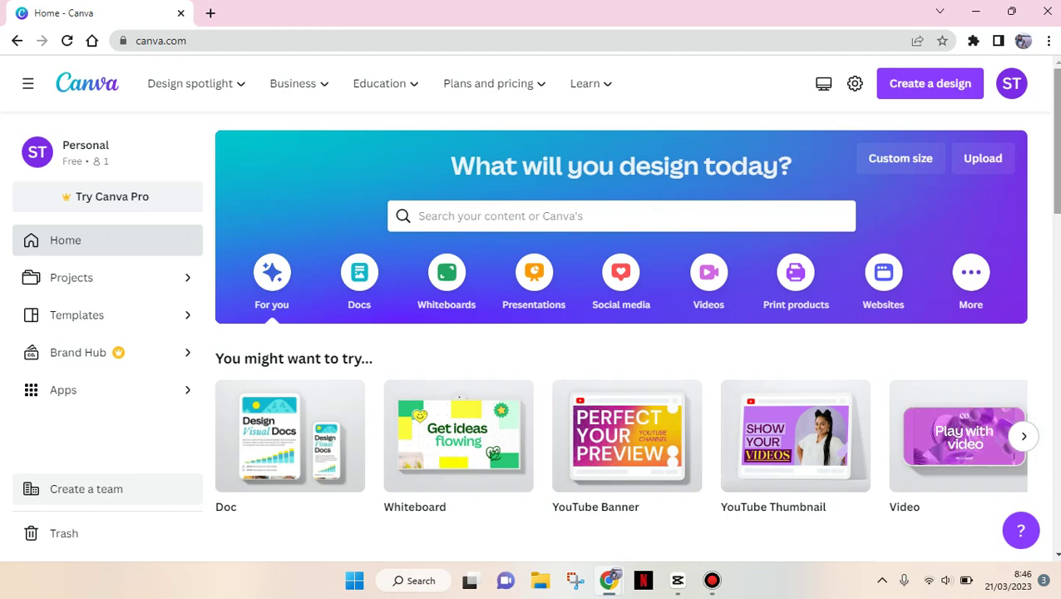
scroll(619, 333, down, 1)
scroll(620, 332, down, 1)
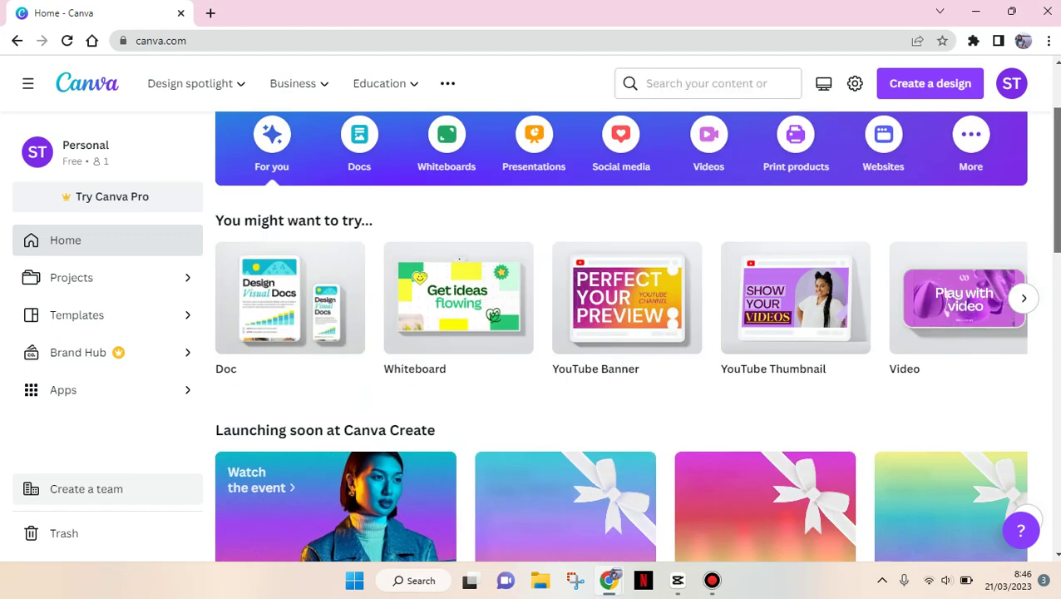
scroll(931, 291, up, 2)
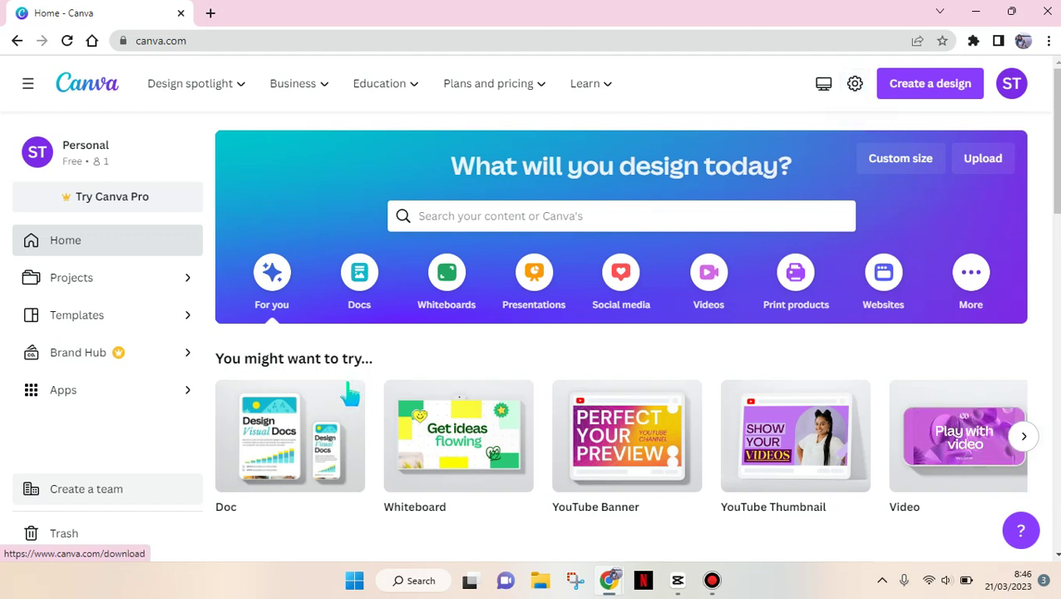
Search 'post' and pick the 'Poster 42 × 29.7 cm' suggestion to reach Poster templates
click(437, 222)
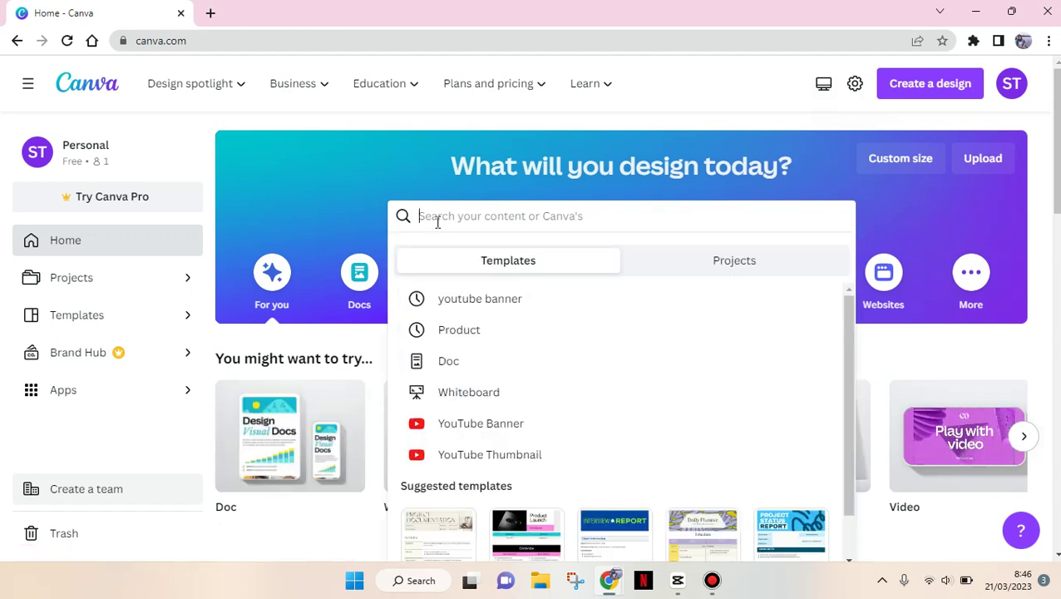
text(poster)
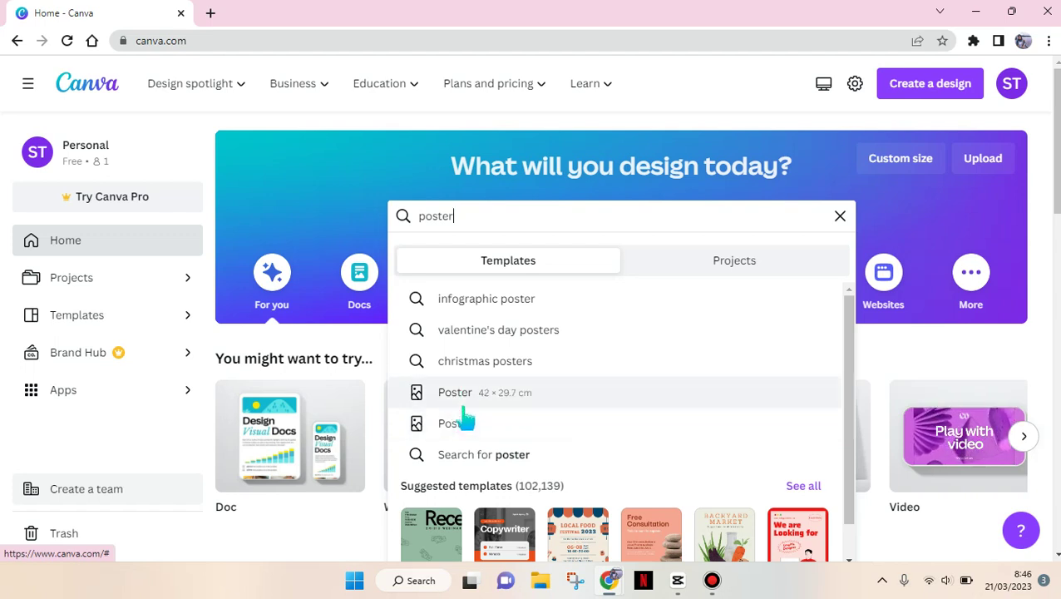
click(464, 399)
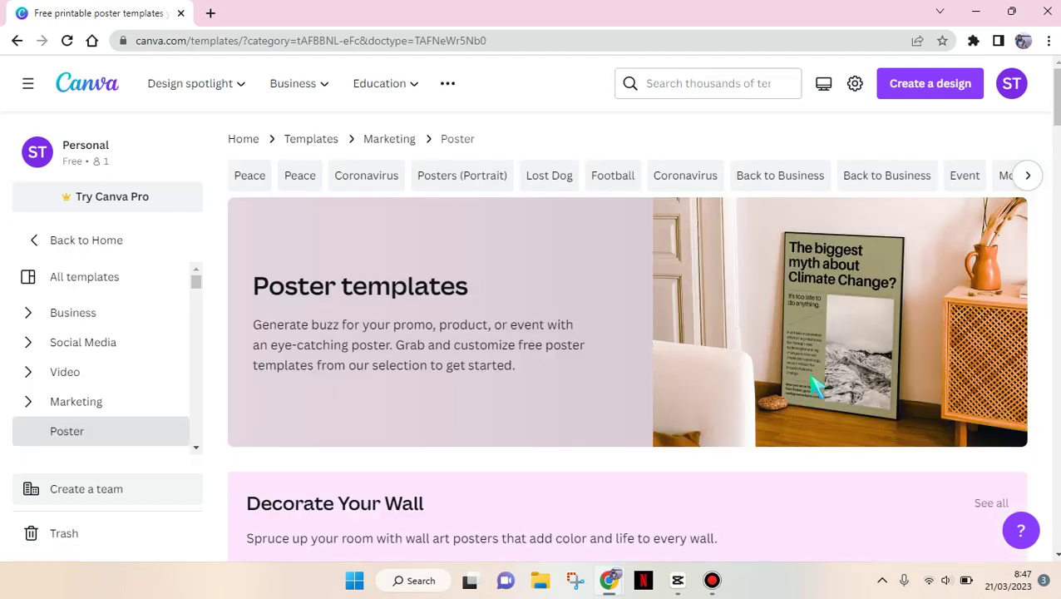
drag(1054, 97, 1054, 135)
scroll(627, 332, down, 3)
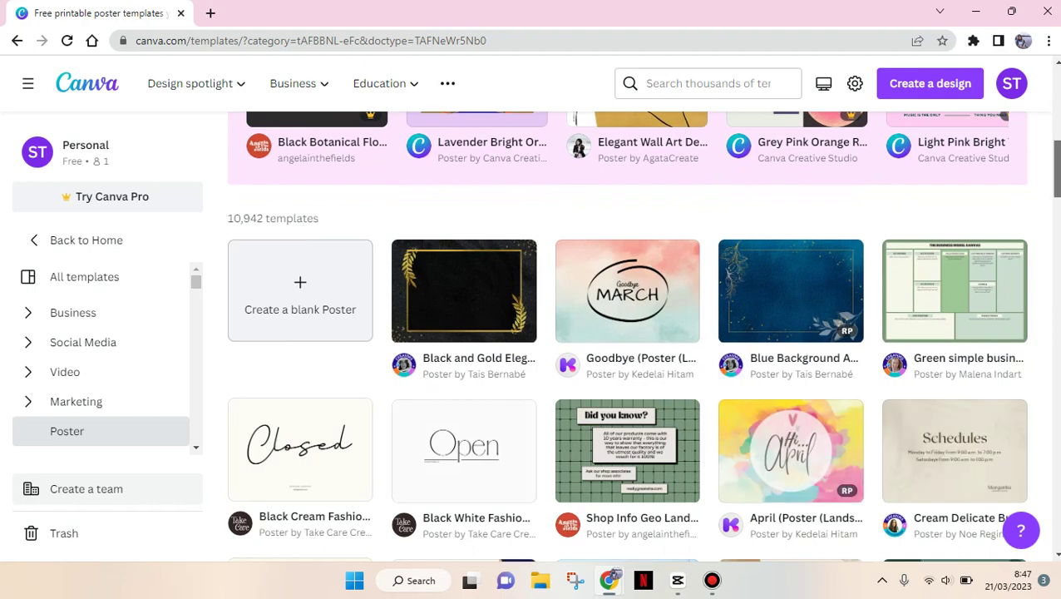
scroll(627, 332, down, 2)
scroll(626, 332, up, 5)
scroll(625, 336, down, 1)
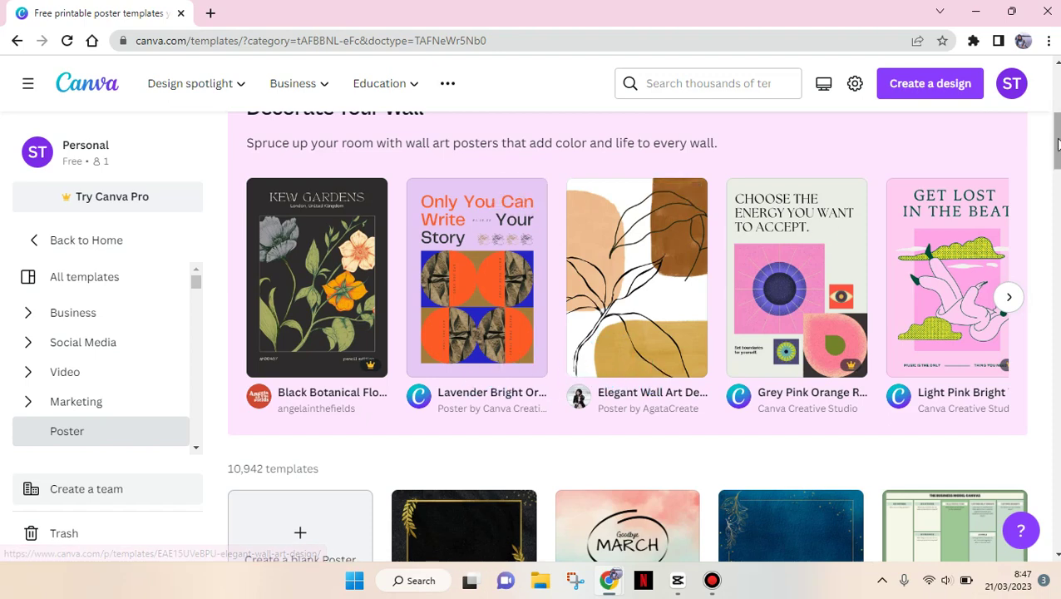
scroll(607, 378, down, 4)
scroll(627, 379, down, 2)
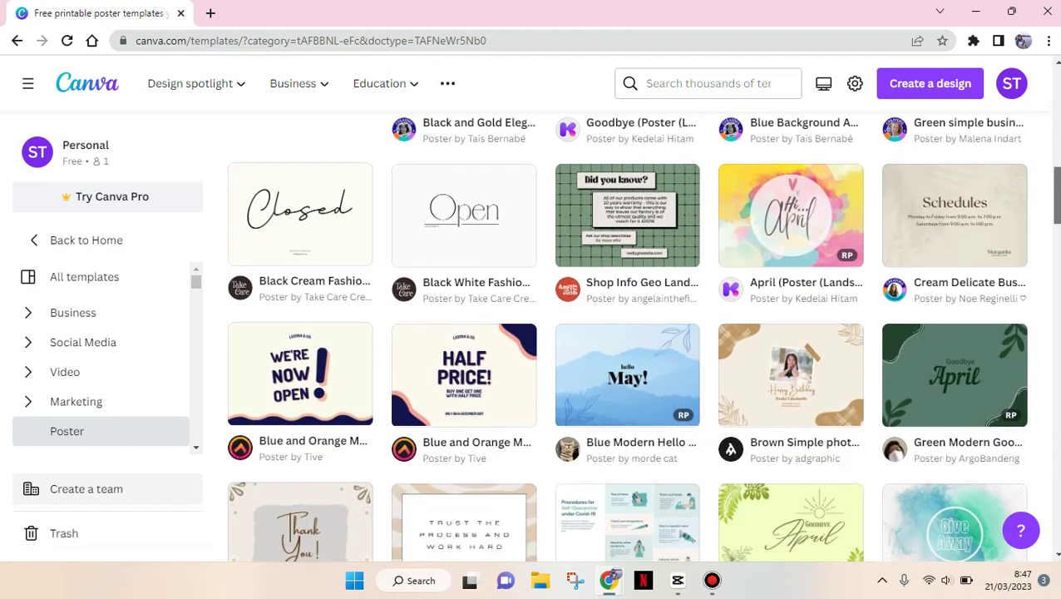
scroll(628, 333, up, 1)
scroll(628, 333, down, 6)
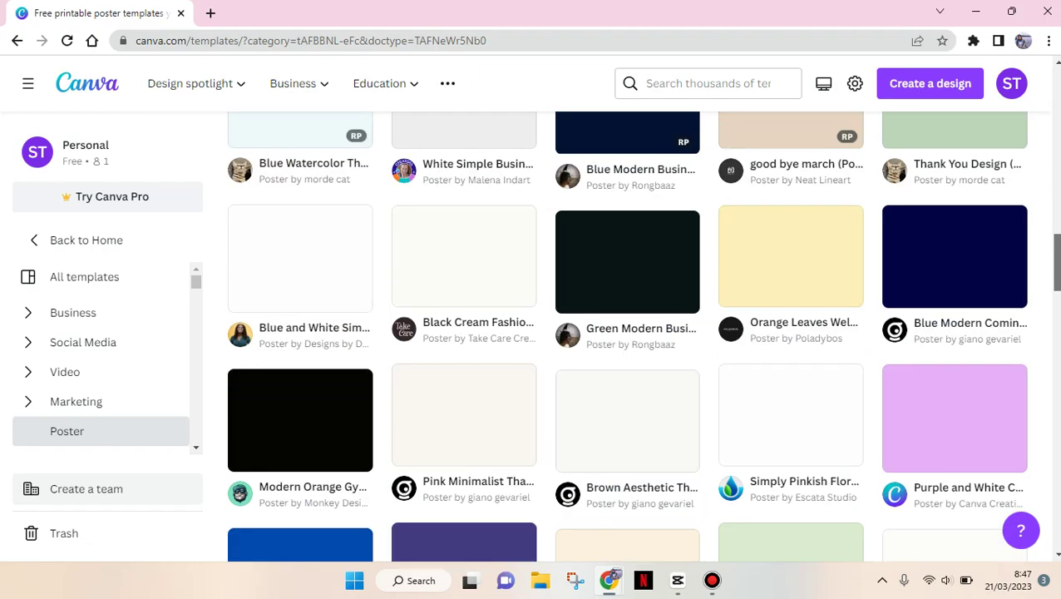
scroll(627, 332, up, 10)
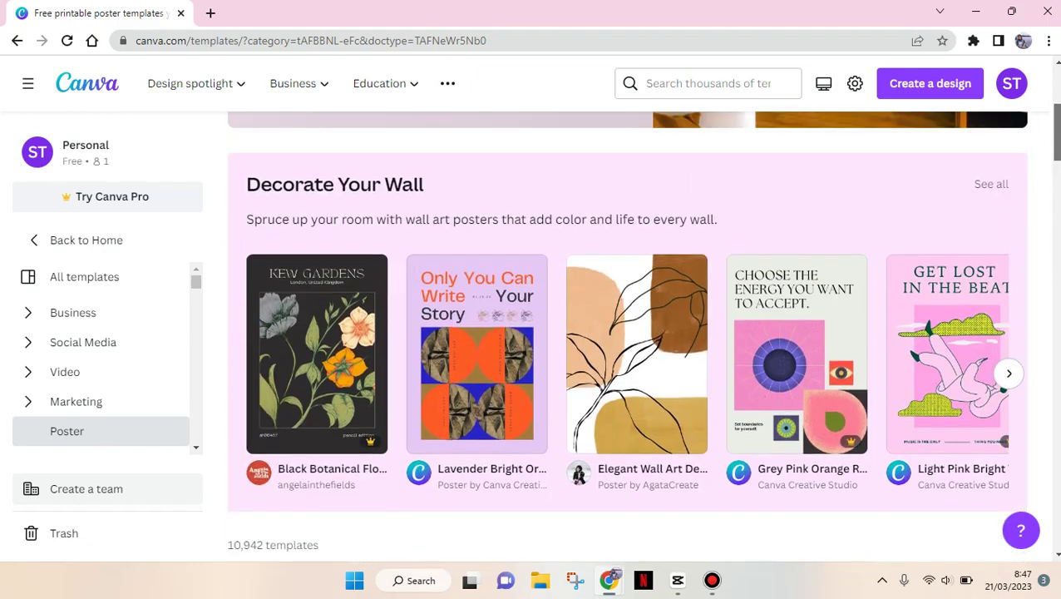
scroll(628, 333, down, 1)
scroll(628, 333, up, 1)
click(987, 209)
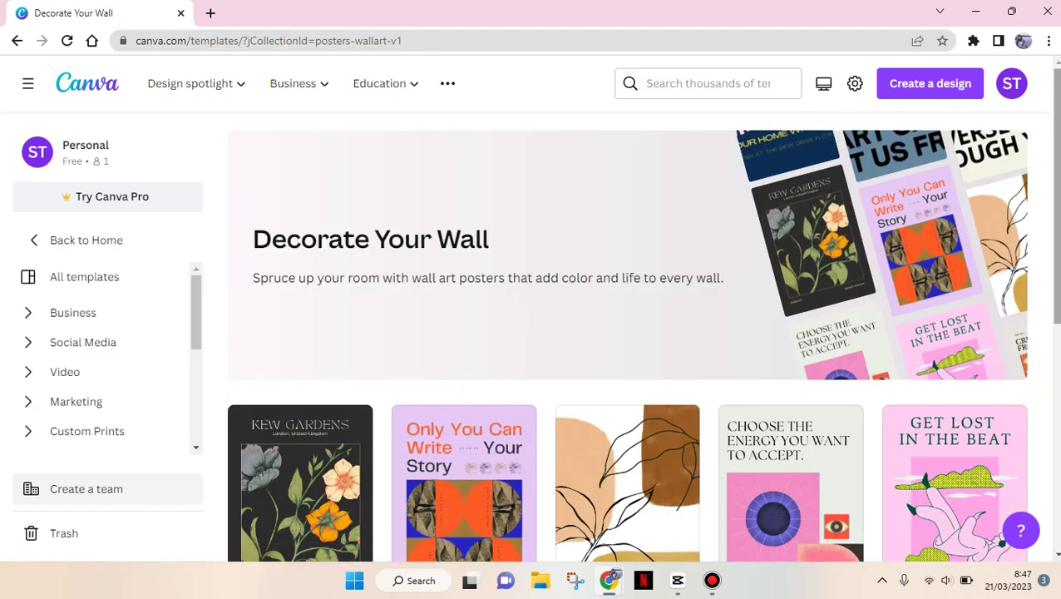
scroll(628, 332, down, 5)
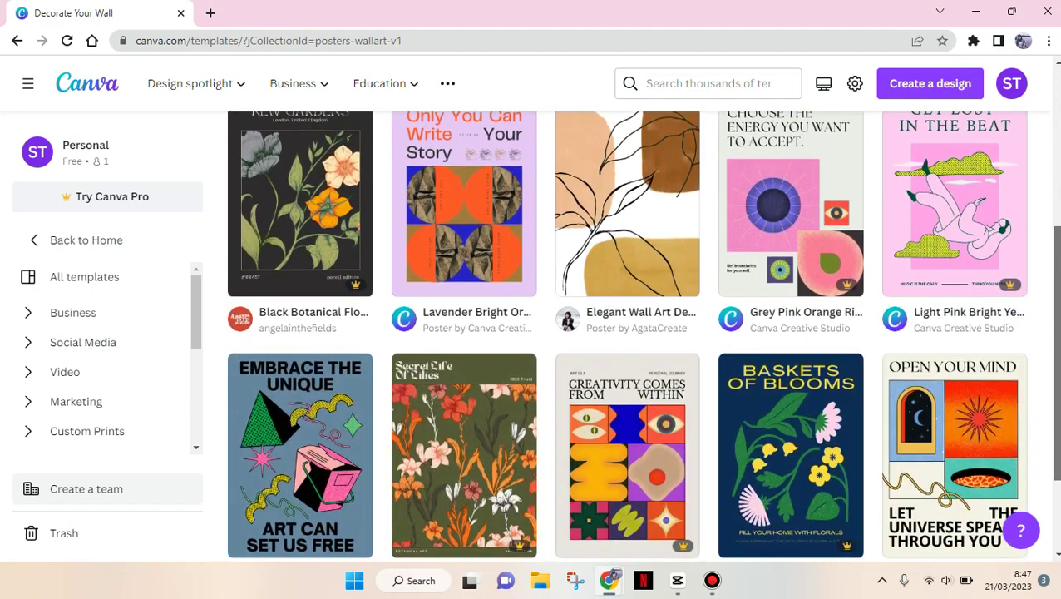
scroll(628, 332, down, 1)
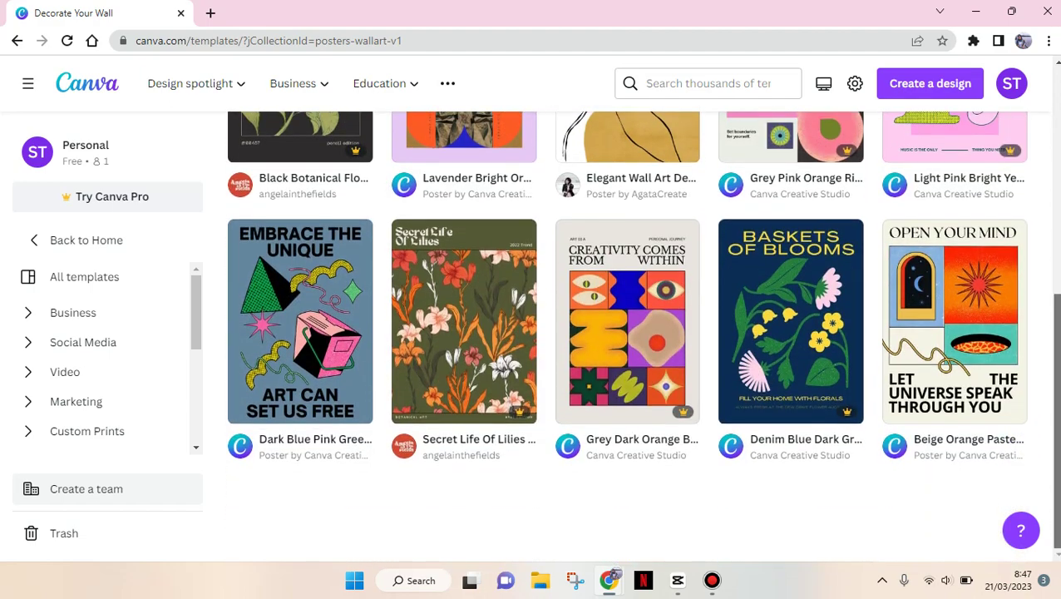
scroll(628, 333, up, 5)
scroll(628, 333, up, 2)
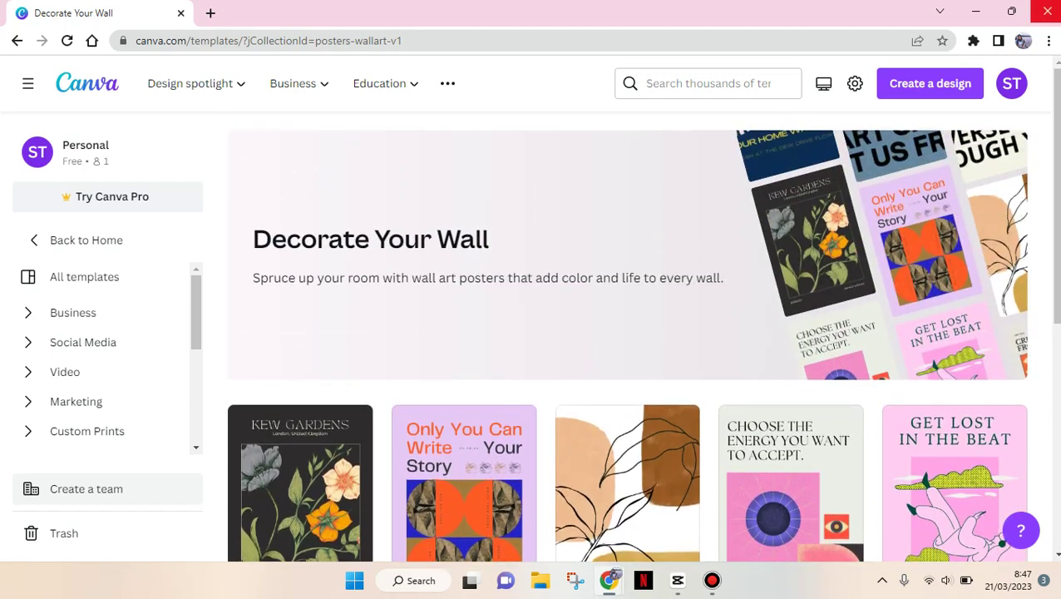
key(alt+Left)
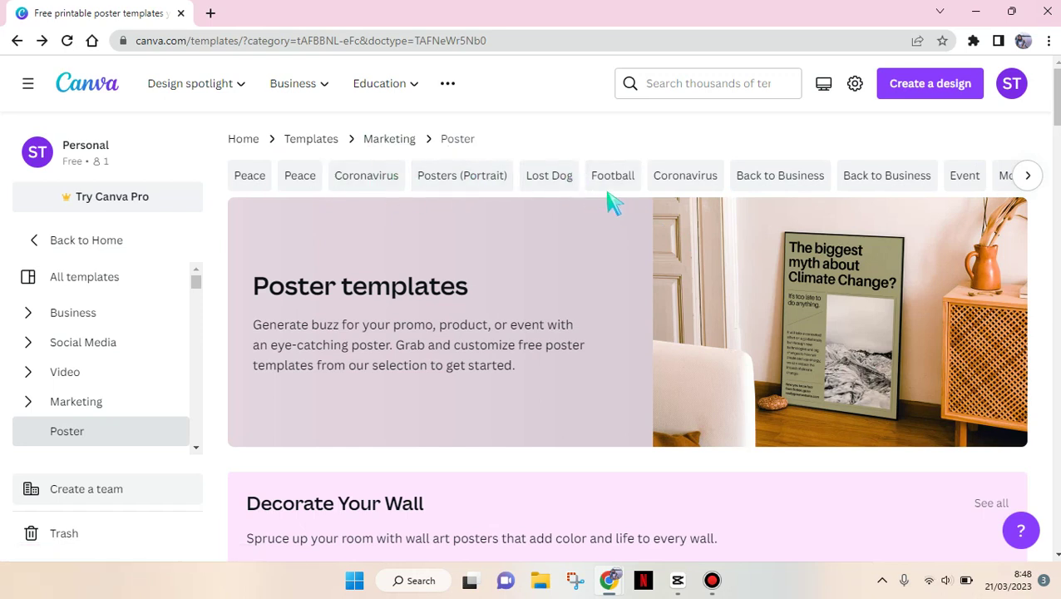
Filter posters to Event and preview the Pink White Minimalist Happy Birthday Poster (42 × 59.4 cm)
click(971, 174)
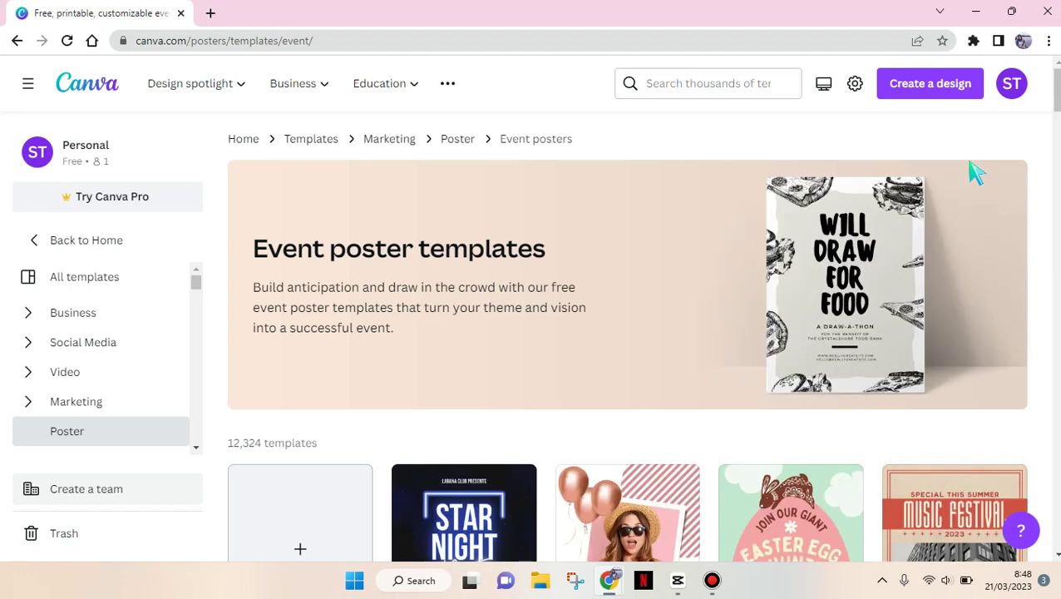
scroll(627, 336, down, 5)
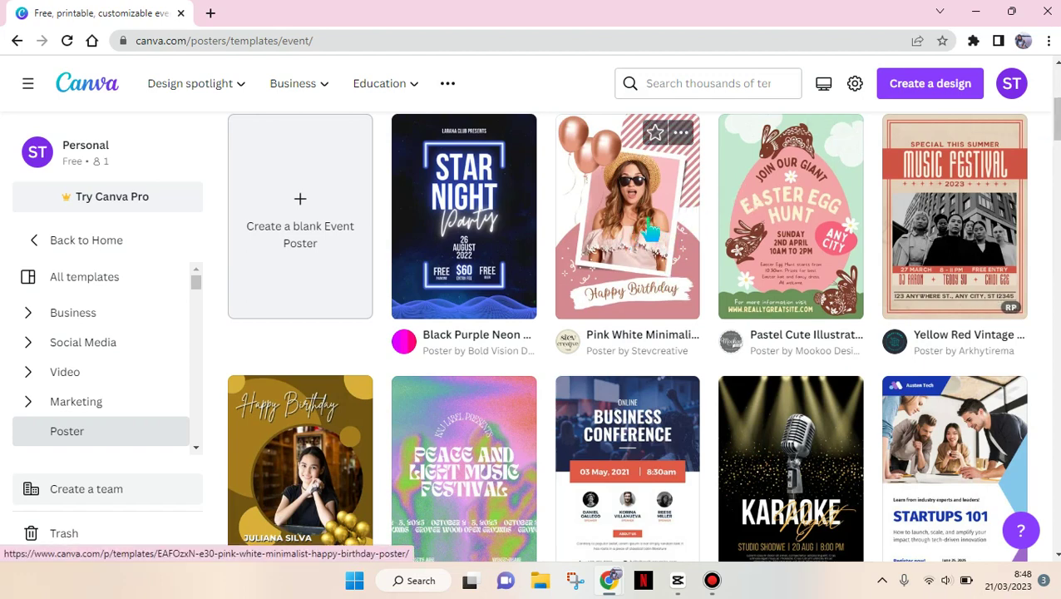
click(654, 228)
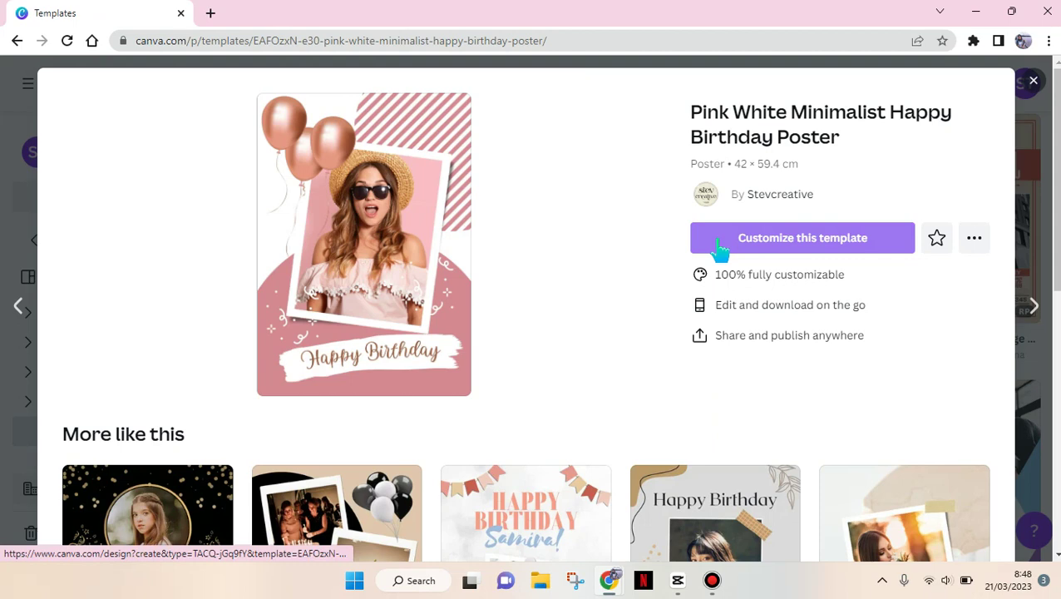
Open the birthday template as an editable design and show the Uploads panel
click(720, 241)
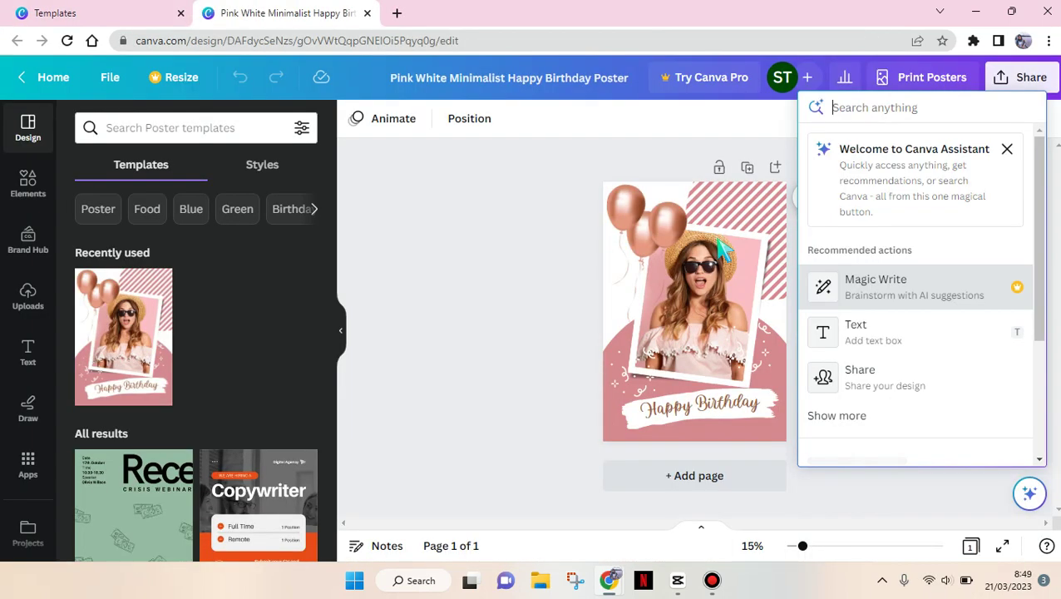
click(502, 342)
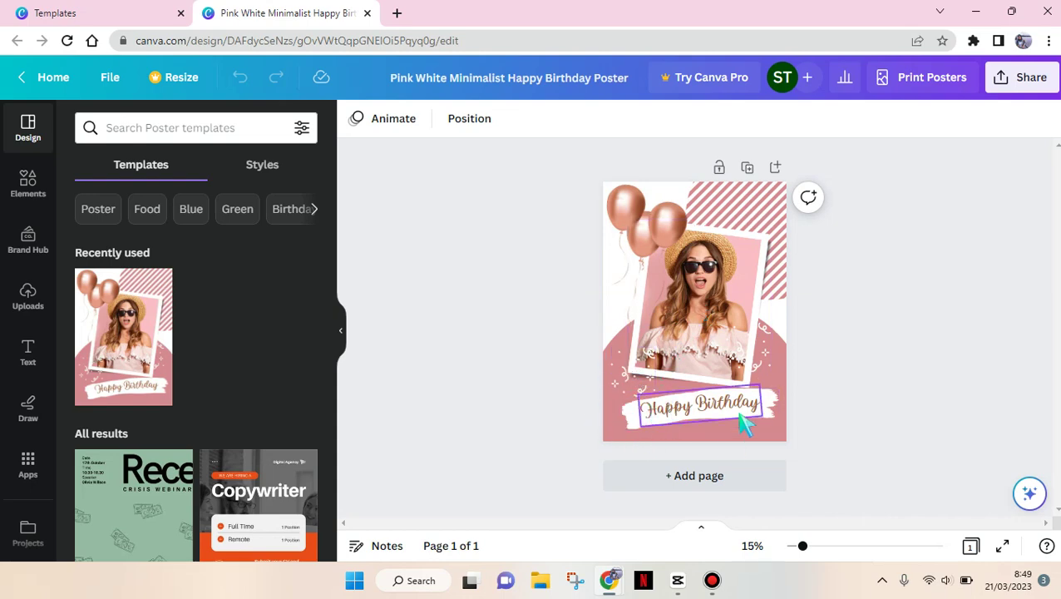
click(675, 419)
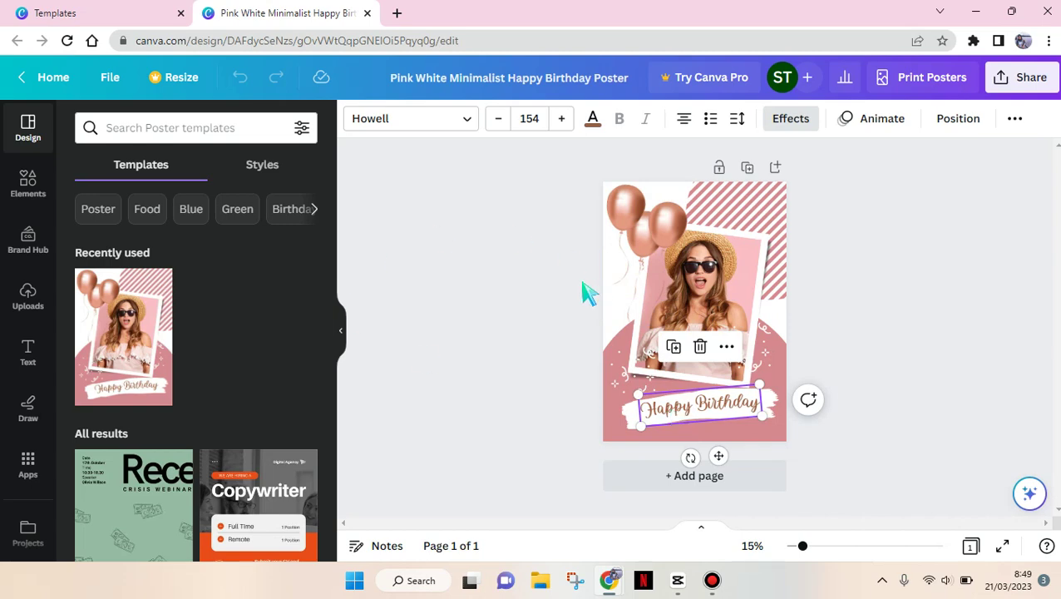
click(40, 311)
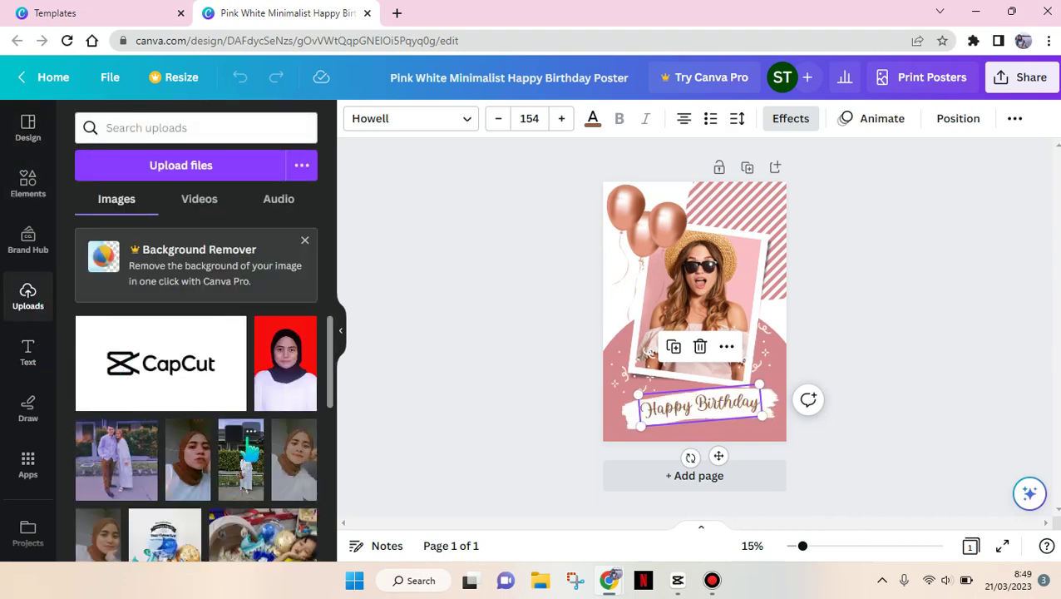
Swap the frame's portrait for the Trending stock photo of hands holding a sprinkled cake
drag(333, 341, 333, 511)
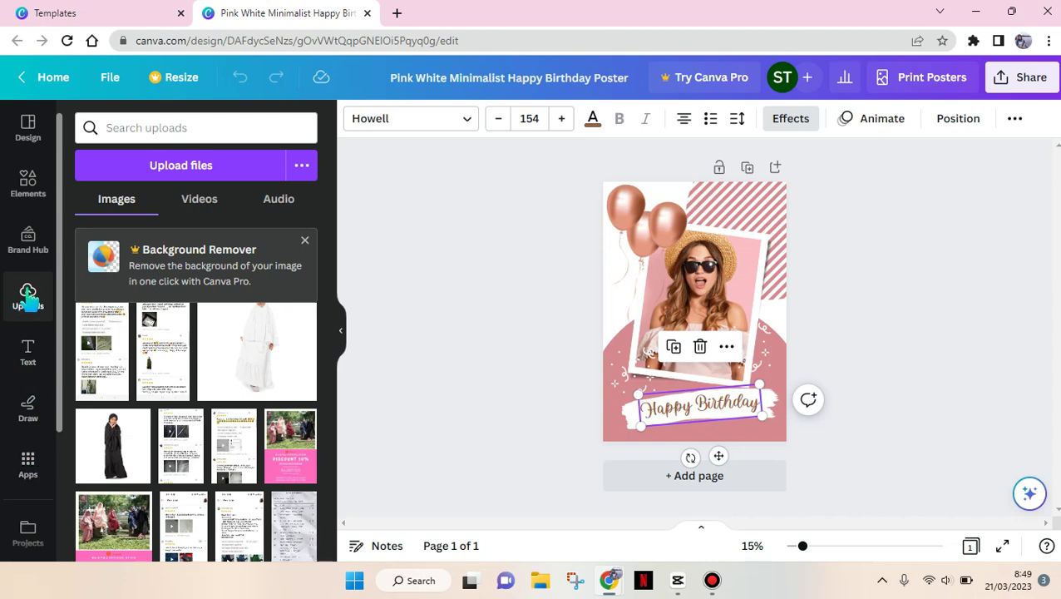
scroll(62, 299, down, 4)
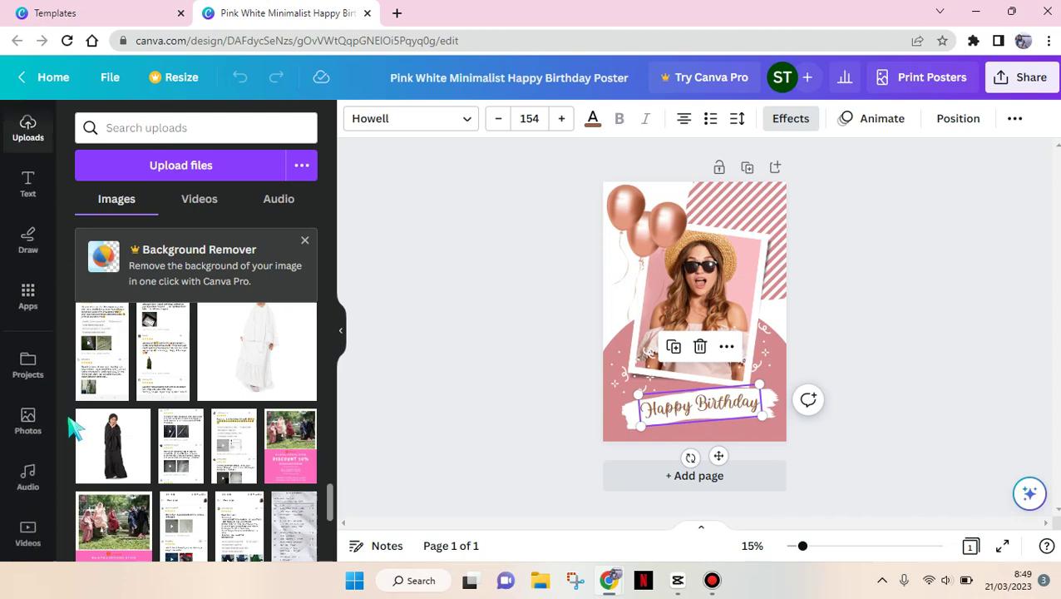
click(33, 425)
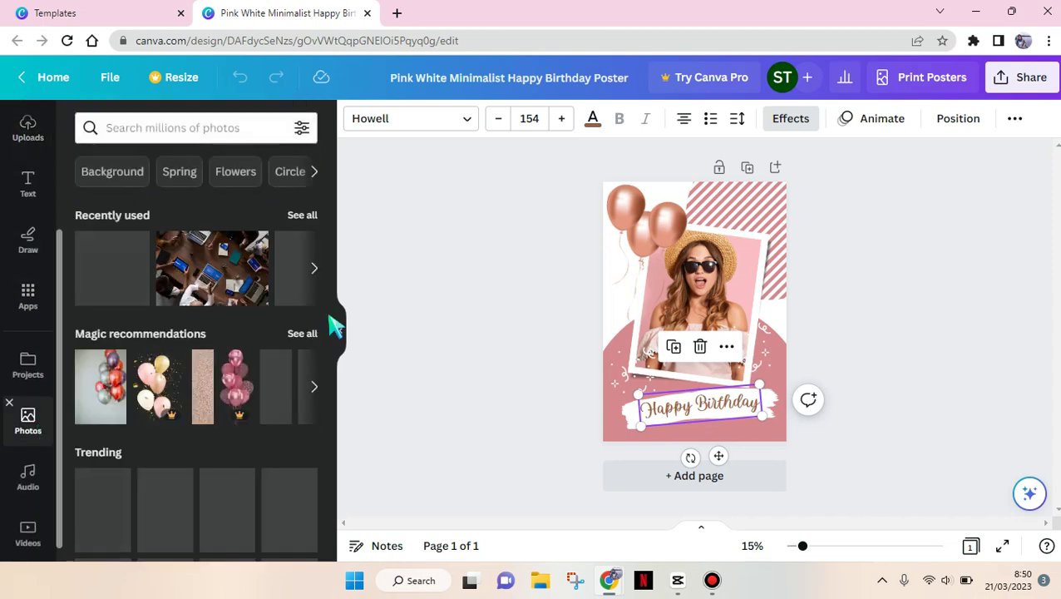
click(179, 528)
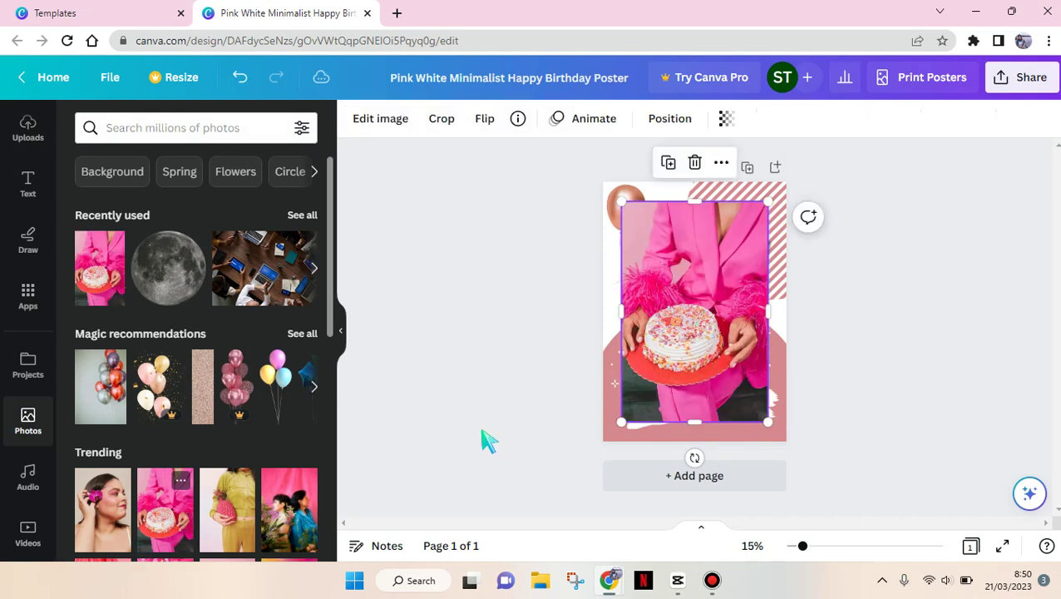
drag(725, 341, 701, 339)
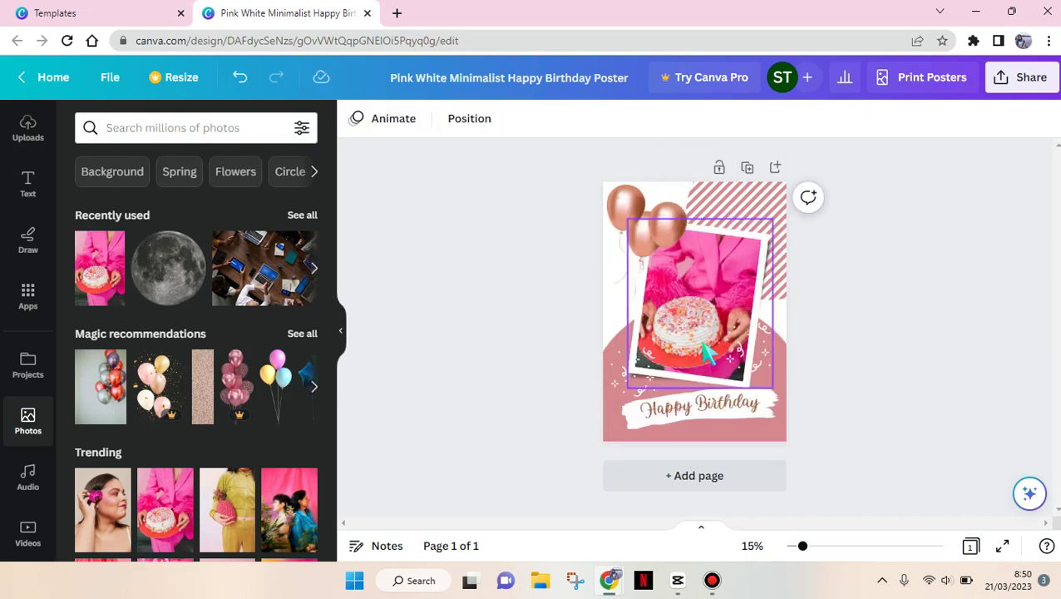
Rewrite the Happy Birthday caption as 'Celebrate your birthday with us!', fixing the typos
click(745, 417)
click(743, 413)
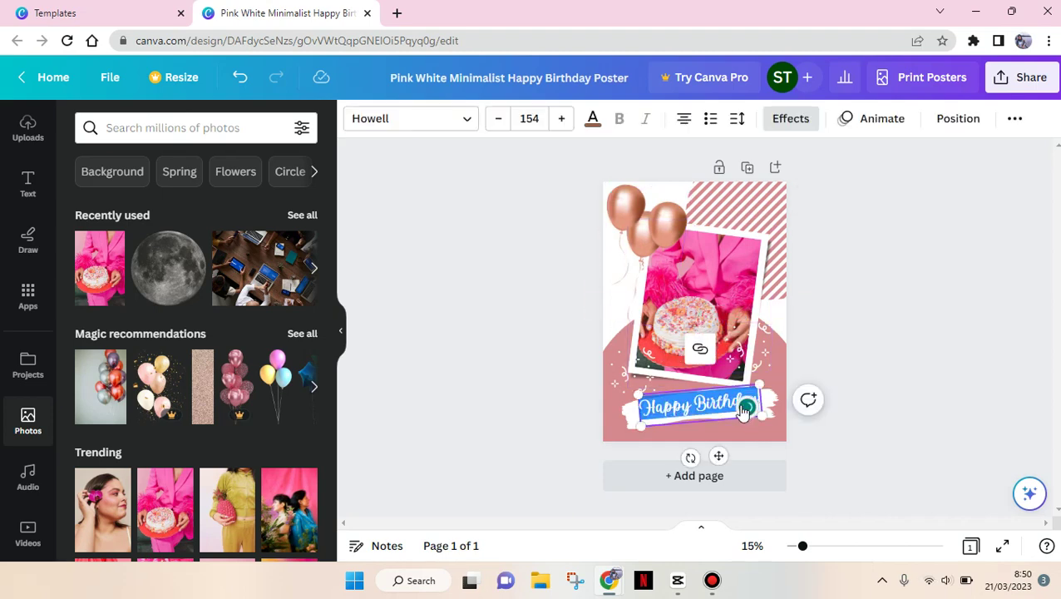
key(BackSpace)
text(Celebrate)
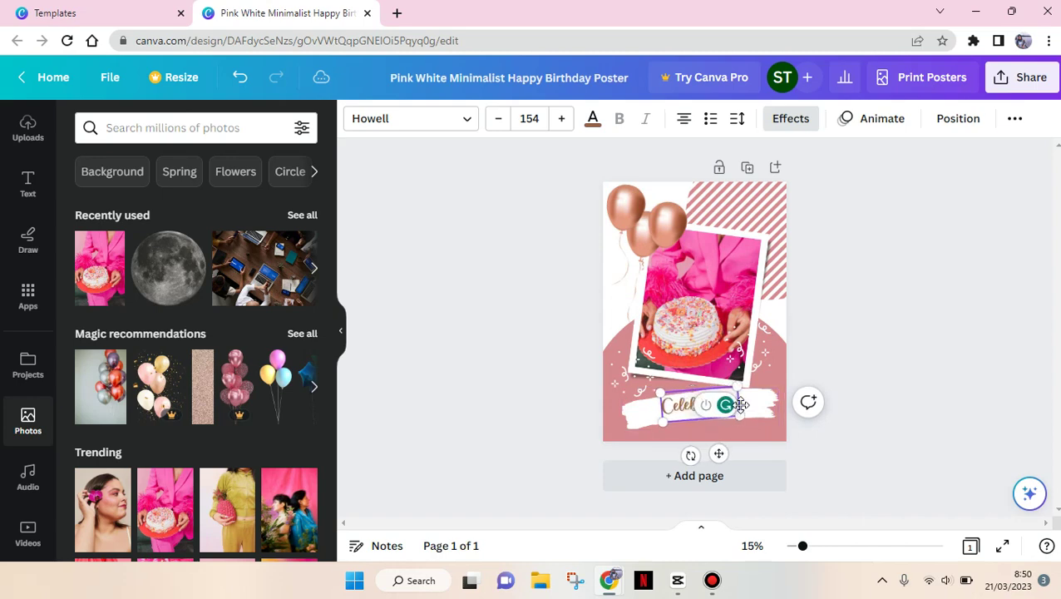
text( your bir)
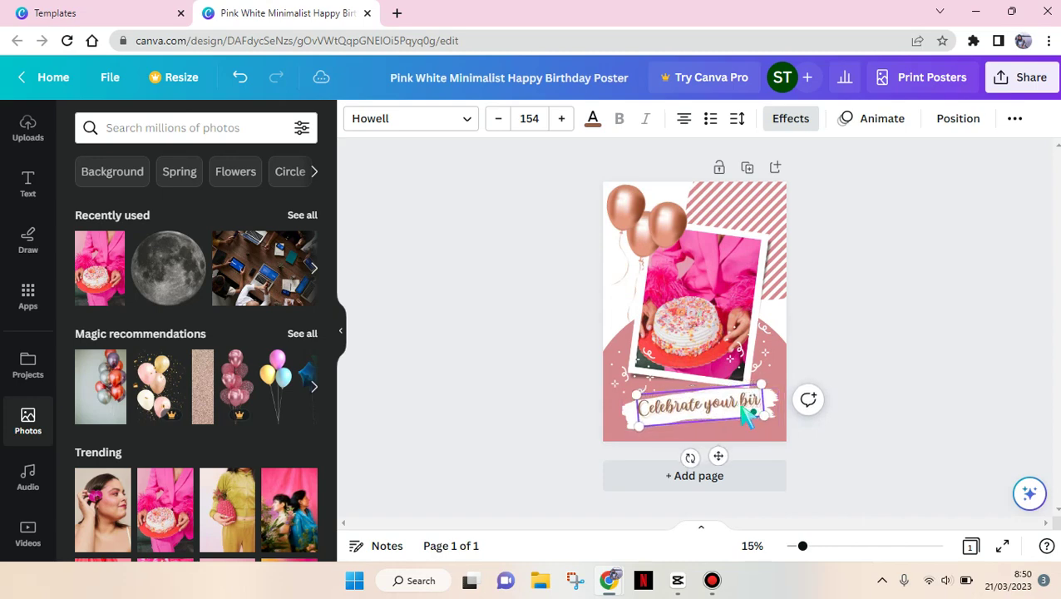
text(thday ithu)
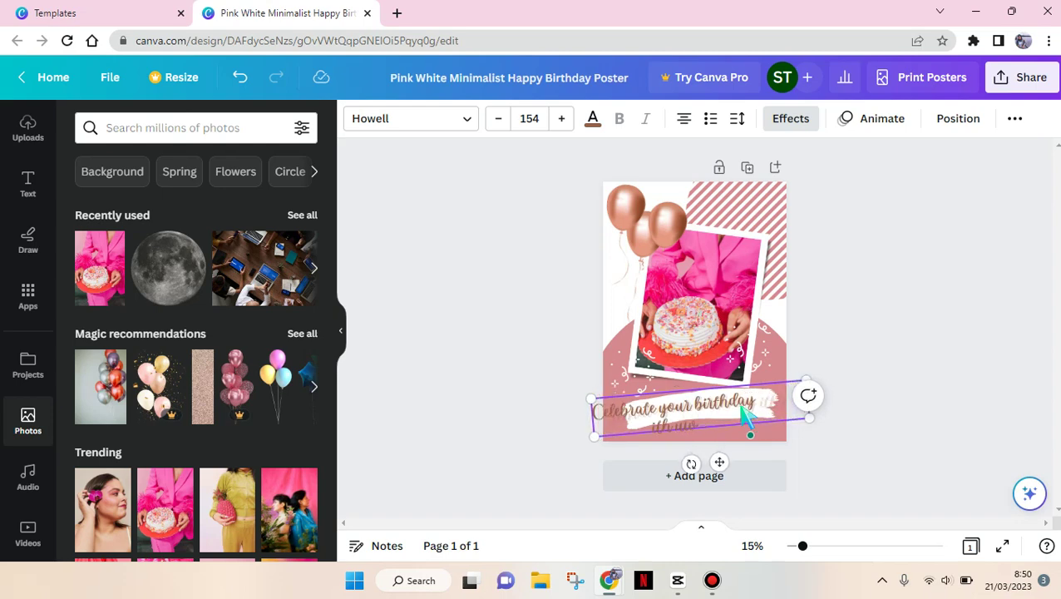
key(BackSpace)
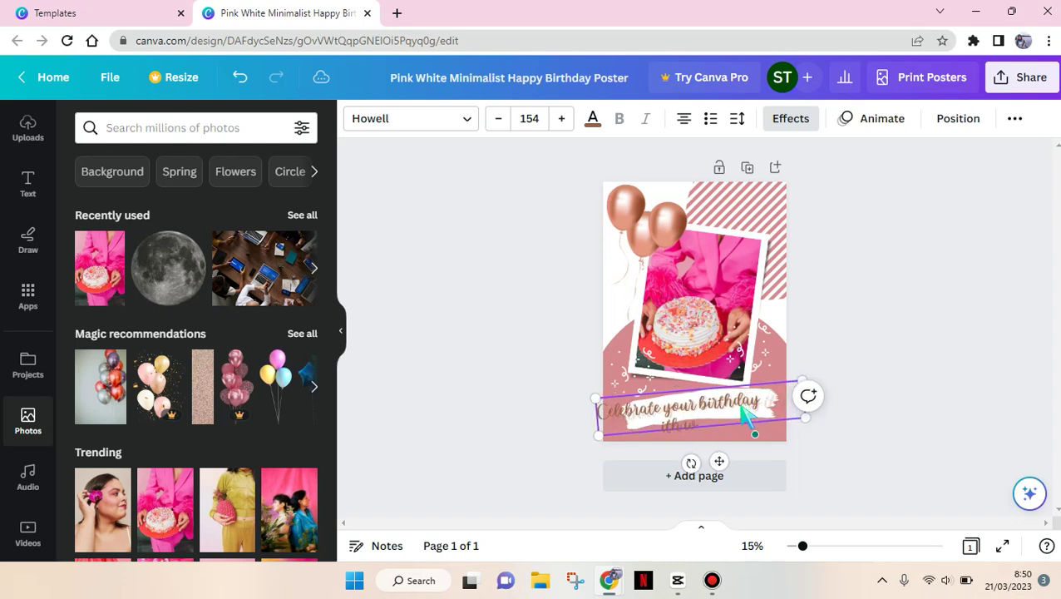
key(BackSpace)
key(BackSpace)
key(BackSpace)
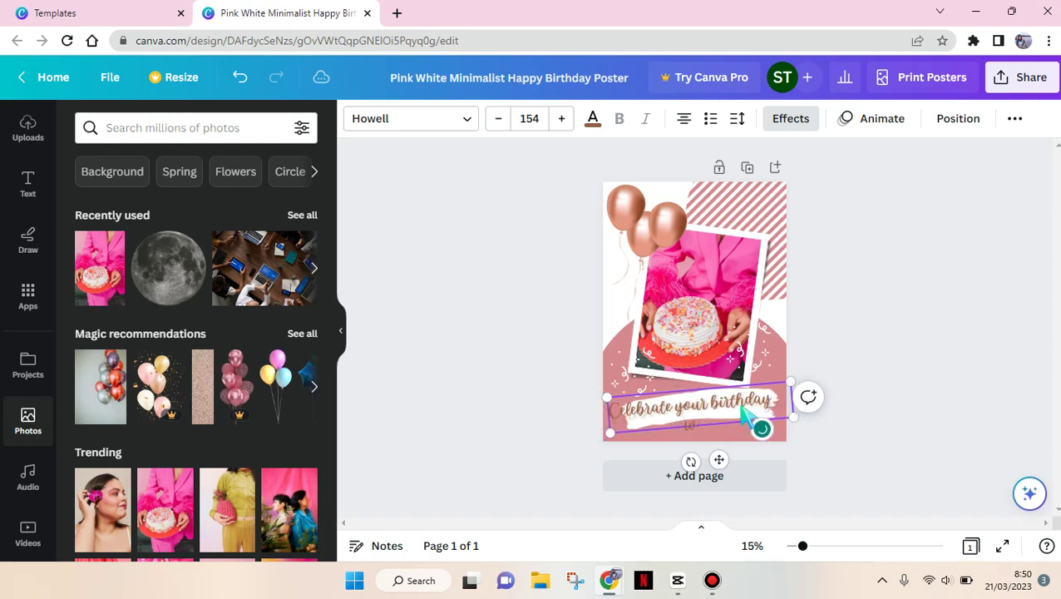
text(ith us)
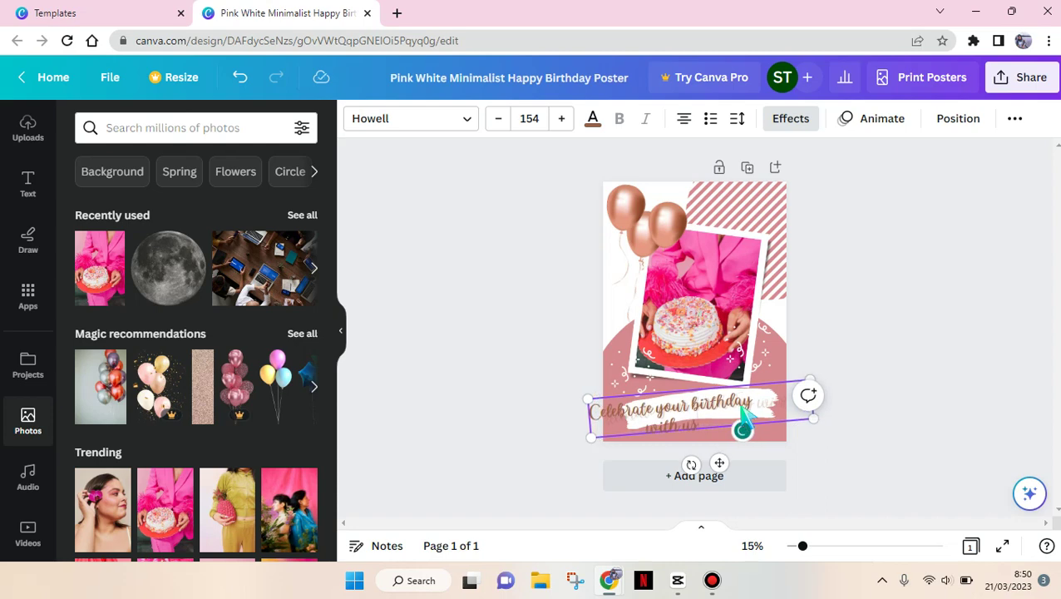
text(!)
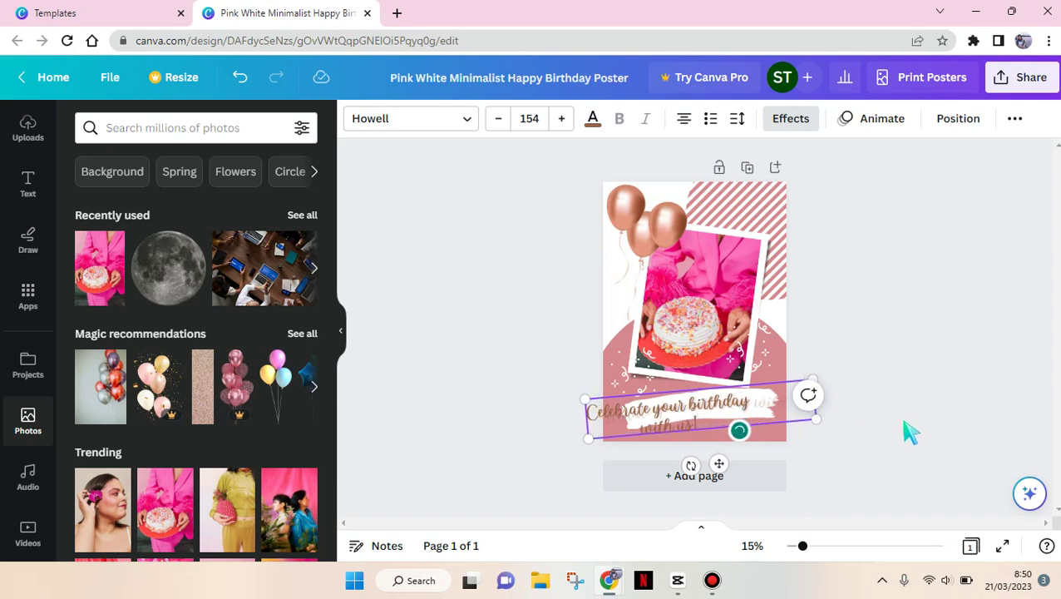
click(910, 432)
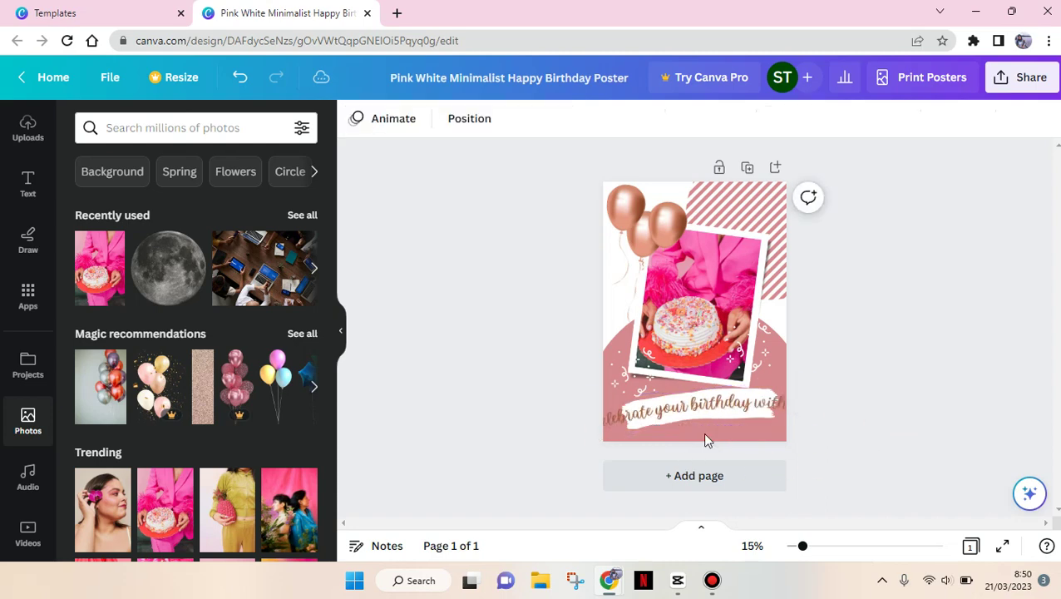
click(769, 416)
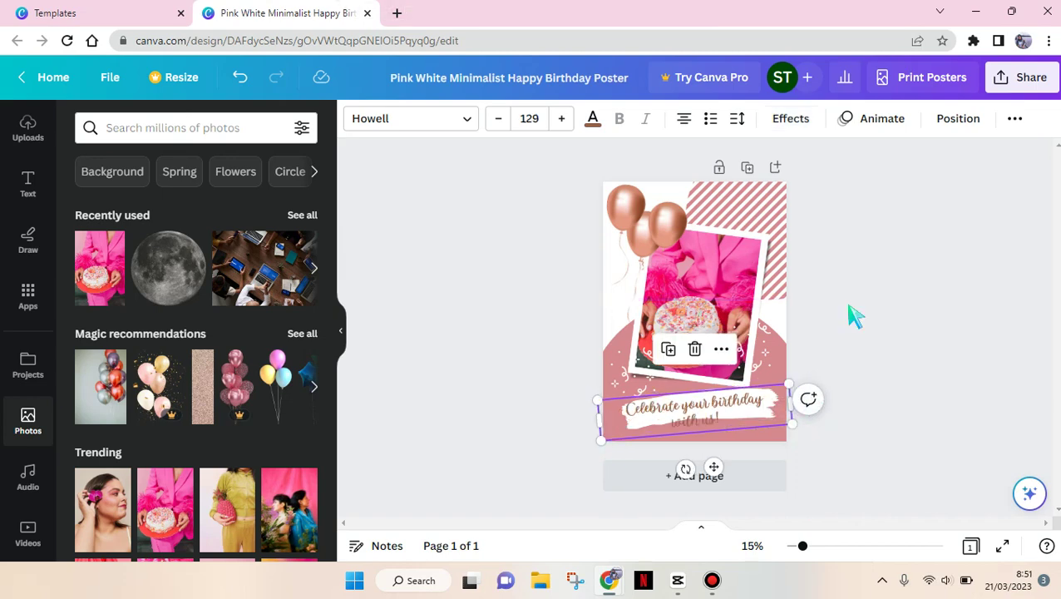
key(/)
click(469, 382)
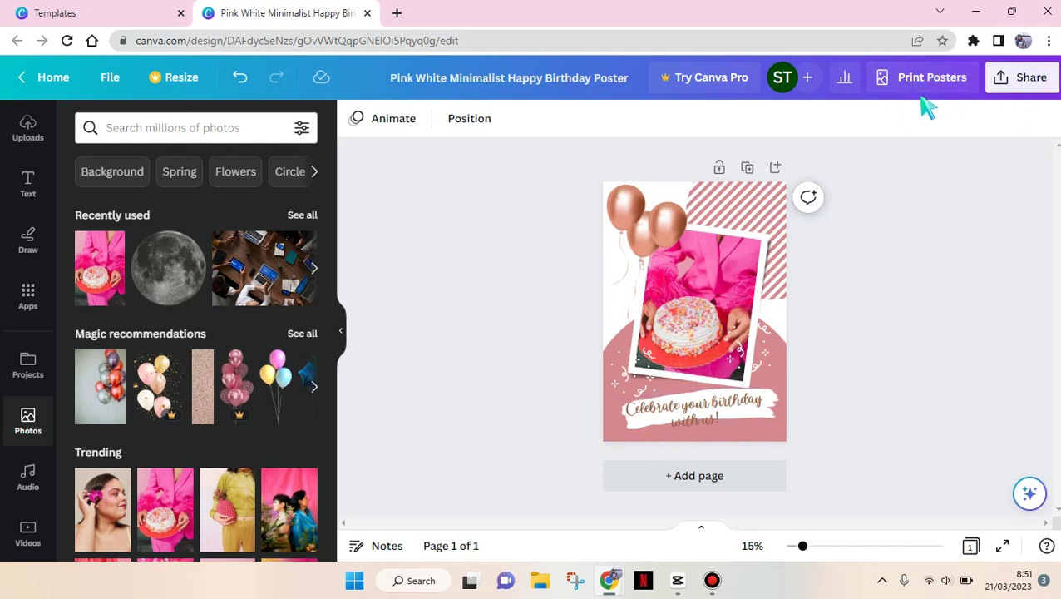
Download the birthday poster from Share as a PNG at 1,587 × 2,245 px
click(1020, 76)
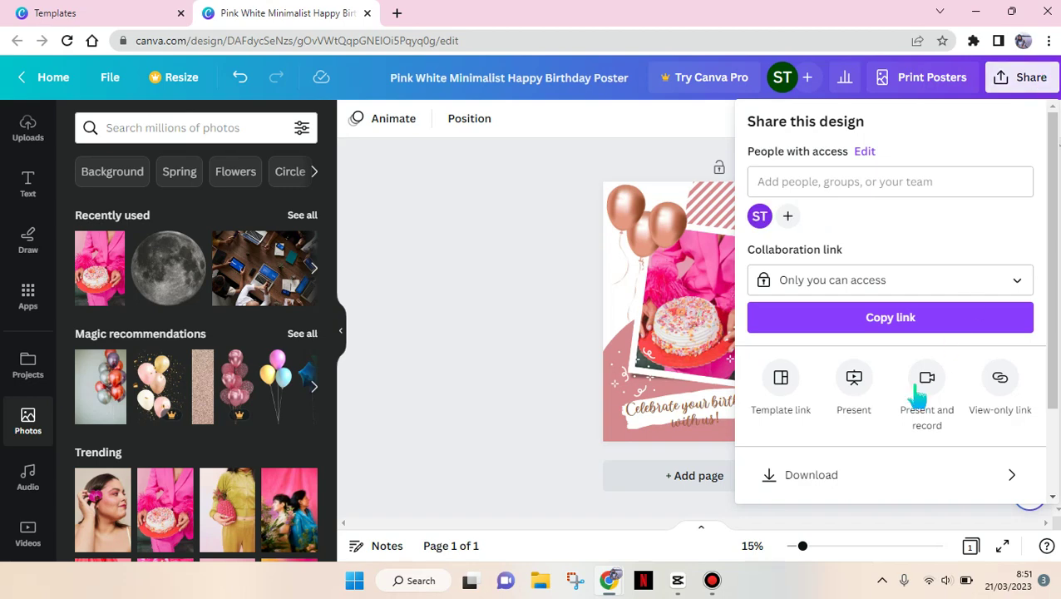
click(888, 481)
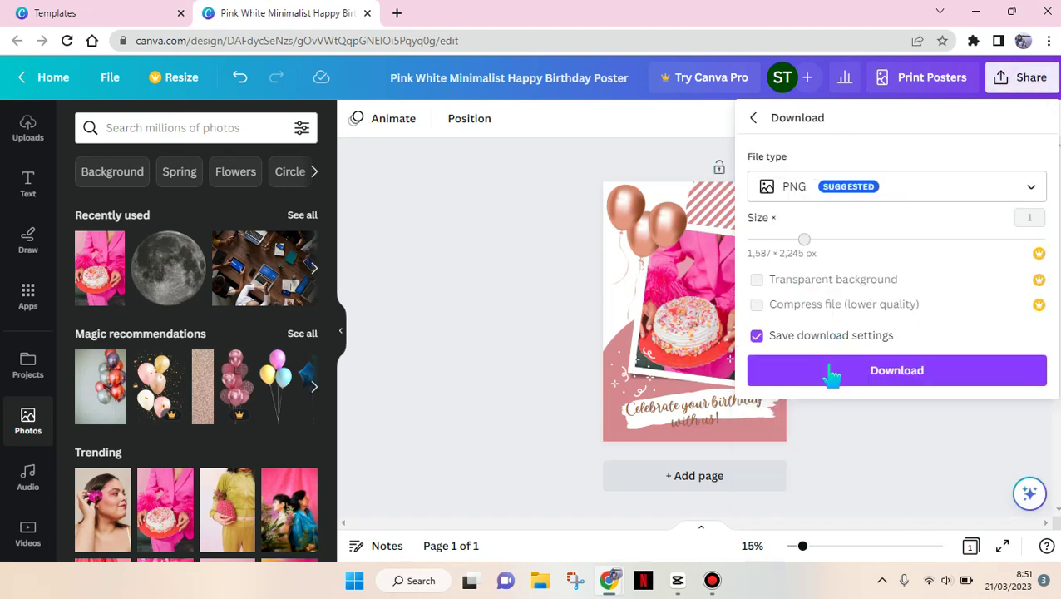
click(823, 368)
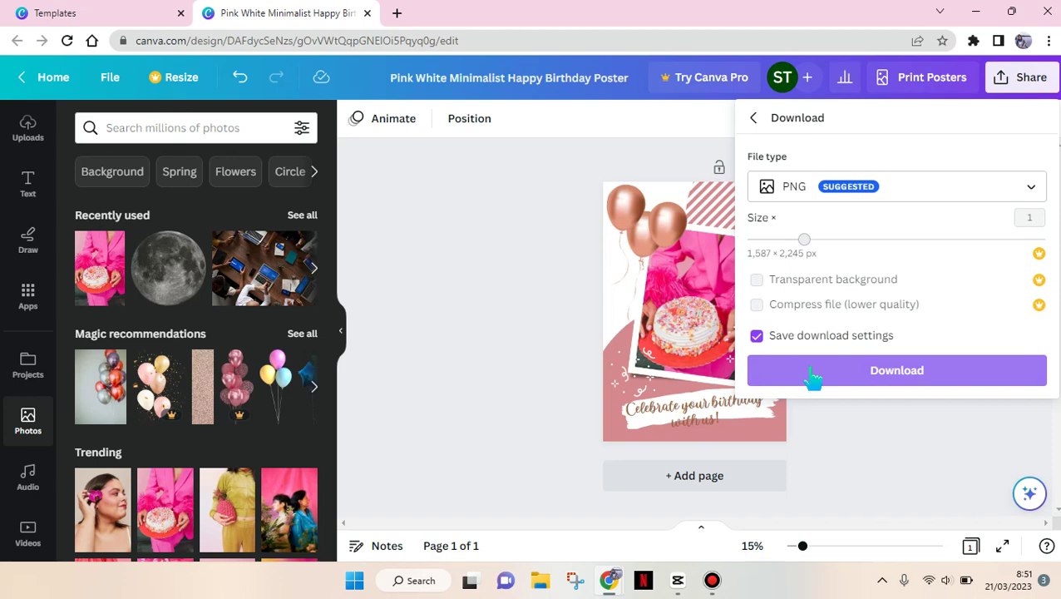